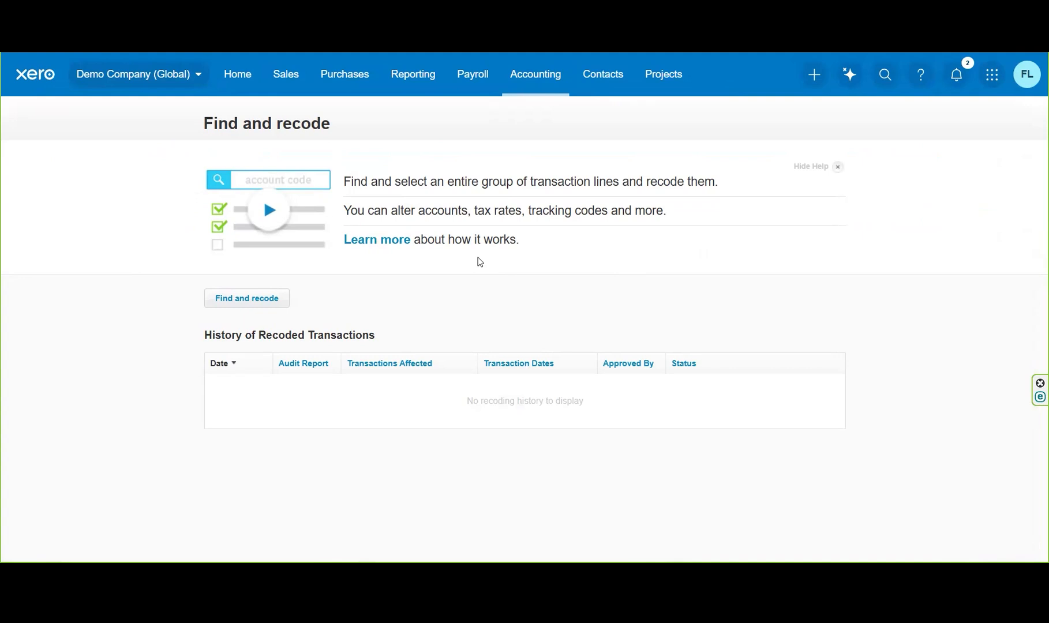
# Start a new find and recode search with the condition Account is 412 - Consulting & Accounting.
pyautogui.click(257, 304)
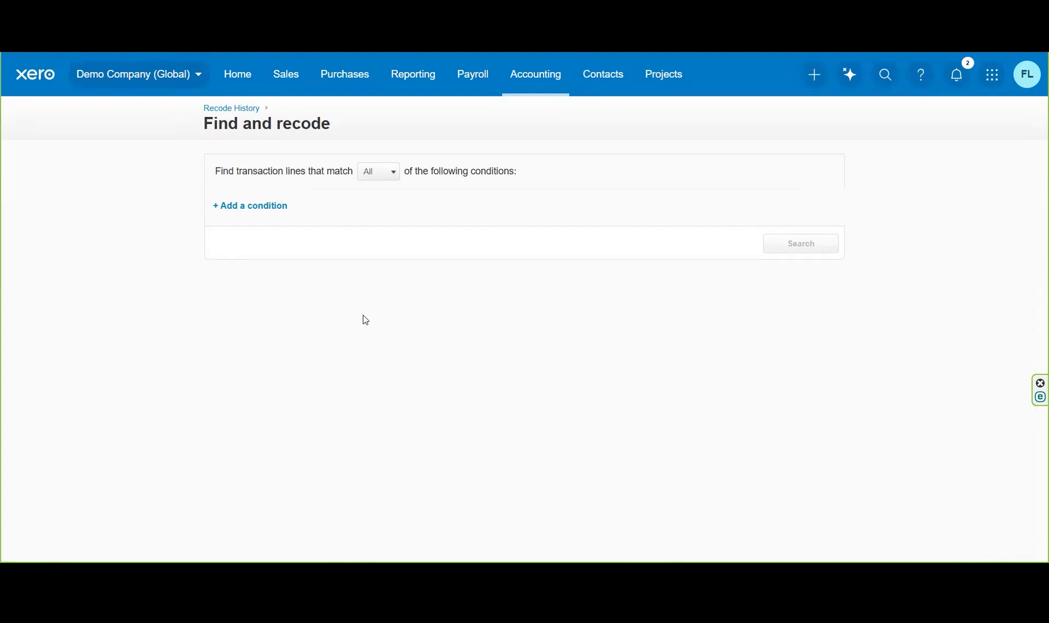
pyautogui.click(274, 215)
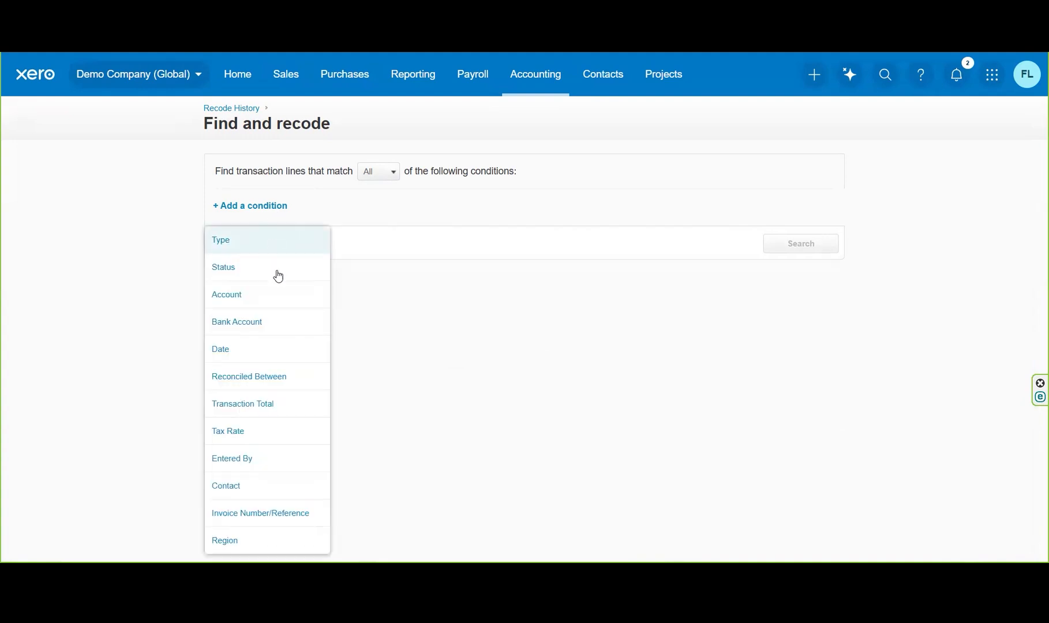
pyautogui.click(281, 296)
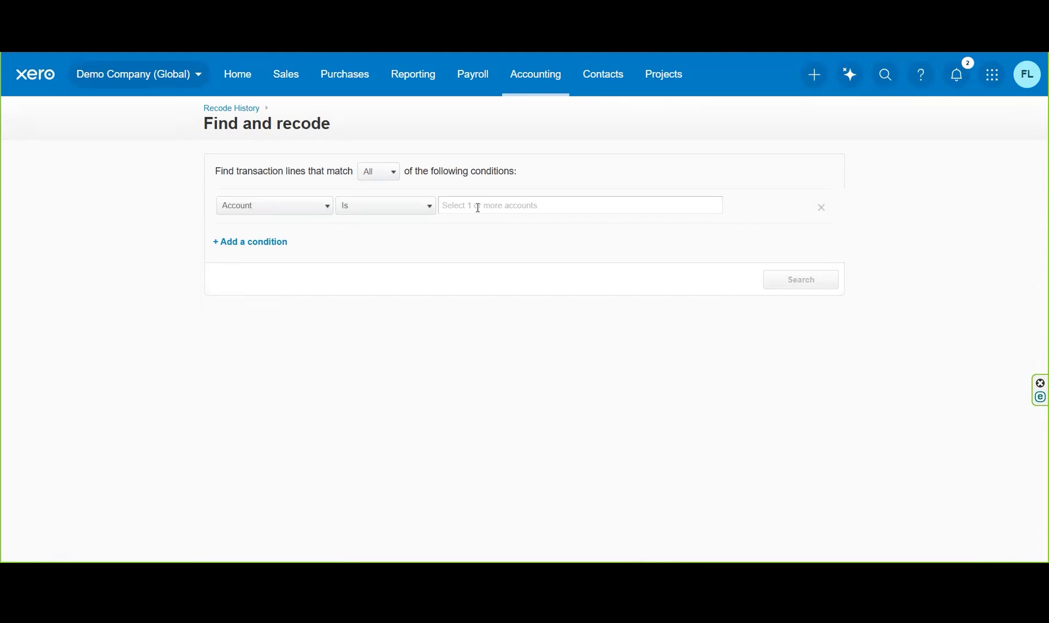
pyautogui.click(478, 207)
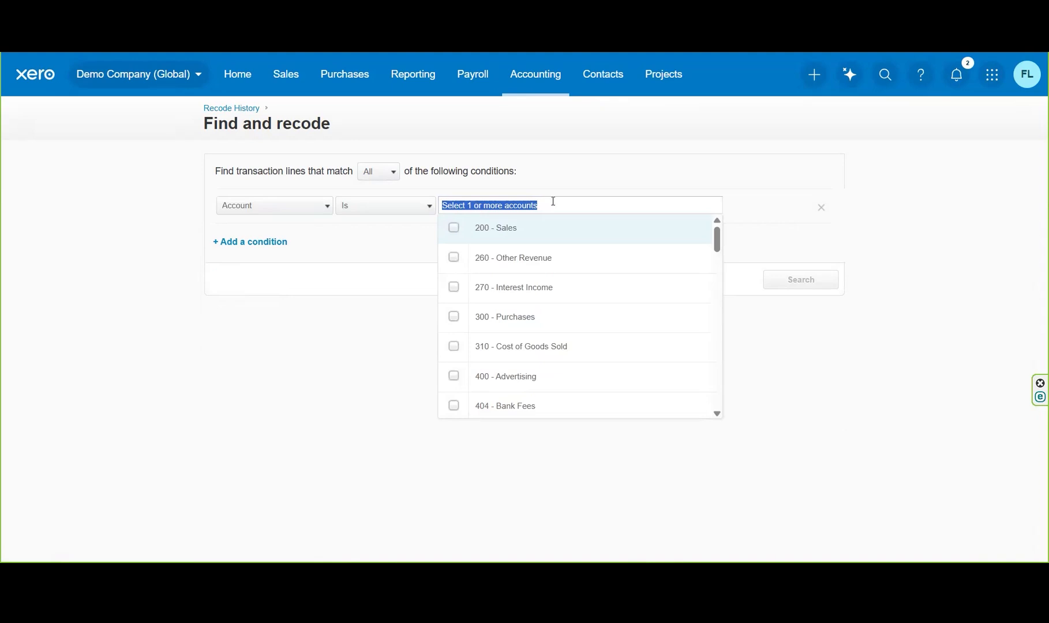
pyautogui.write('con')
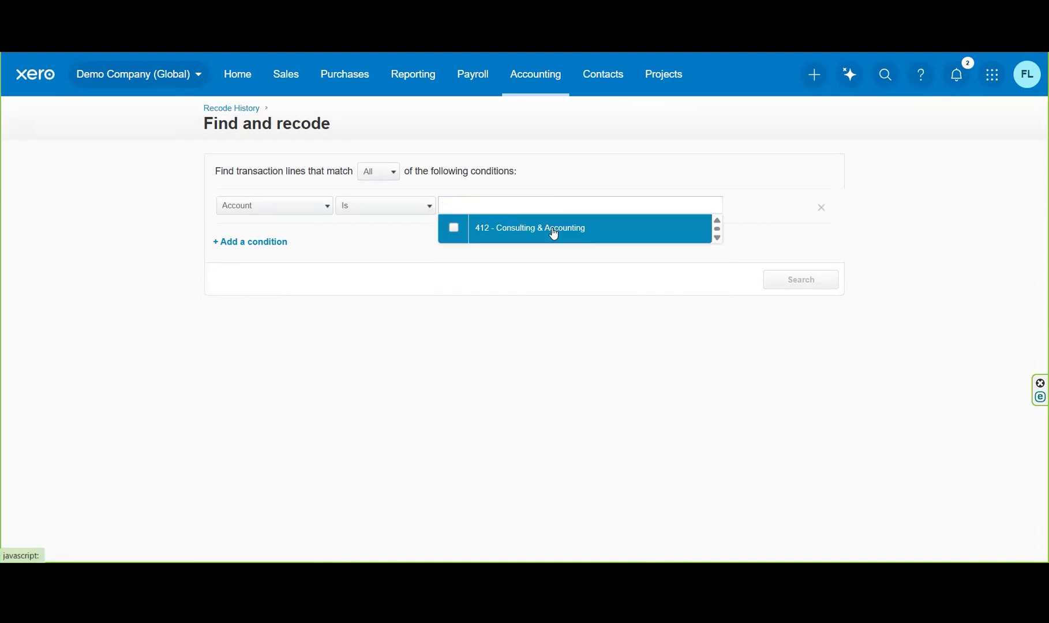
pyautogui.click(553, 229)
pyautogui.click(507, 277)
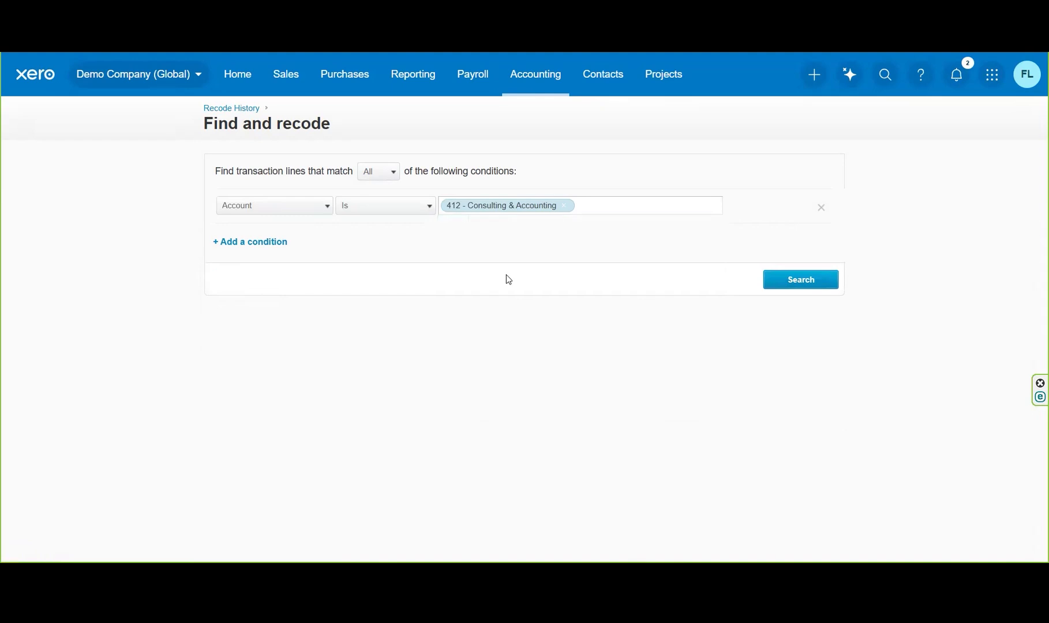
# Add a Date condition that starts the range at 1 Jan 2025 and keeps 5 Nov 2025 as its end.
pyautogui.click(266, 247)
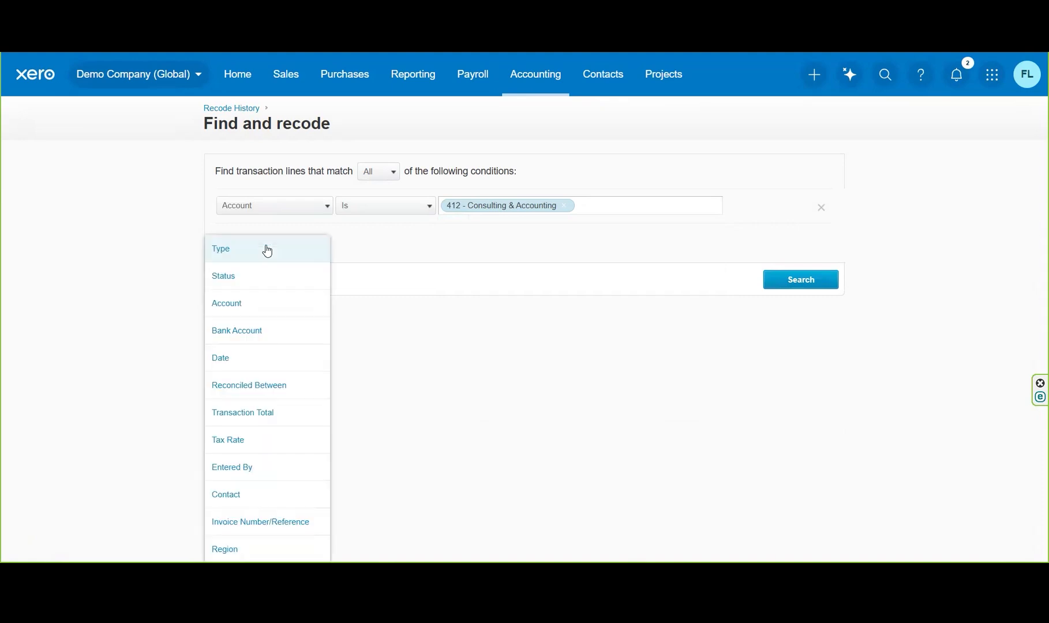
pyautogui.click(266, 359)
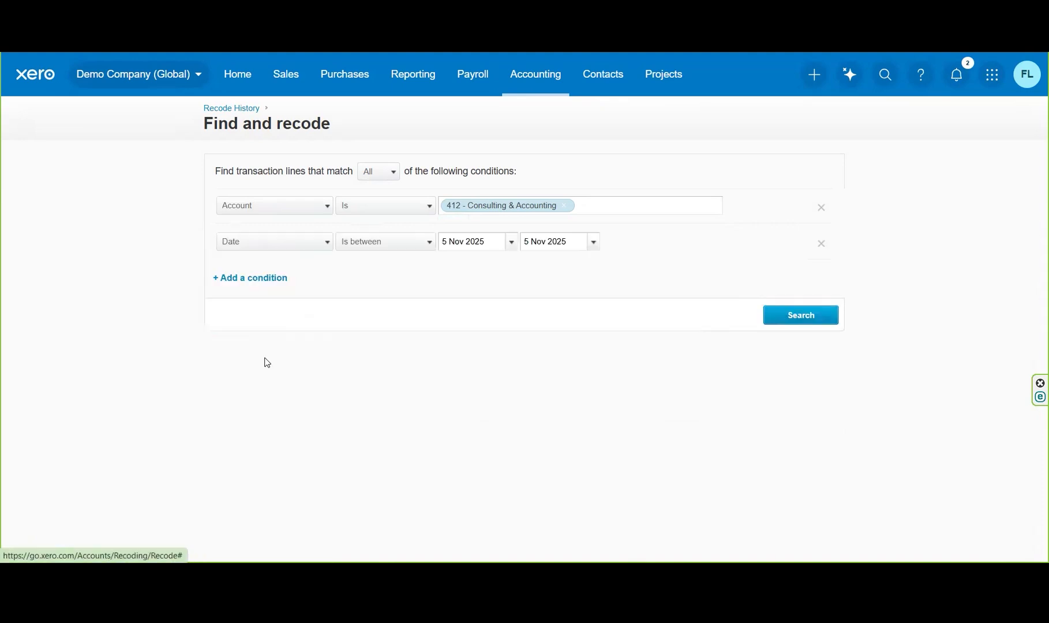
pyautogui.click(510, 243)
pyautogui.click(455, 266)
pyautogui.click(454, 266)
pyautogui.click(455, 266)
pyautogui.click(455, 266)
pyautogui.click(454, 266)
pyautogui.click(455, 266)
pyautogui.click(455, 266)
pyautogui.click(455, 266)
pyautogui.click(455, 266)
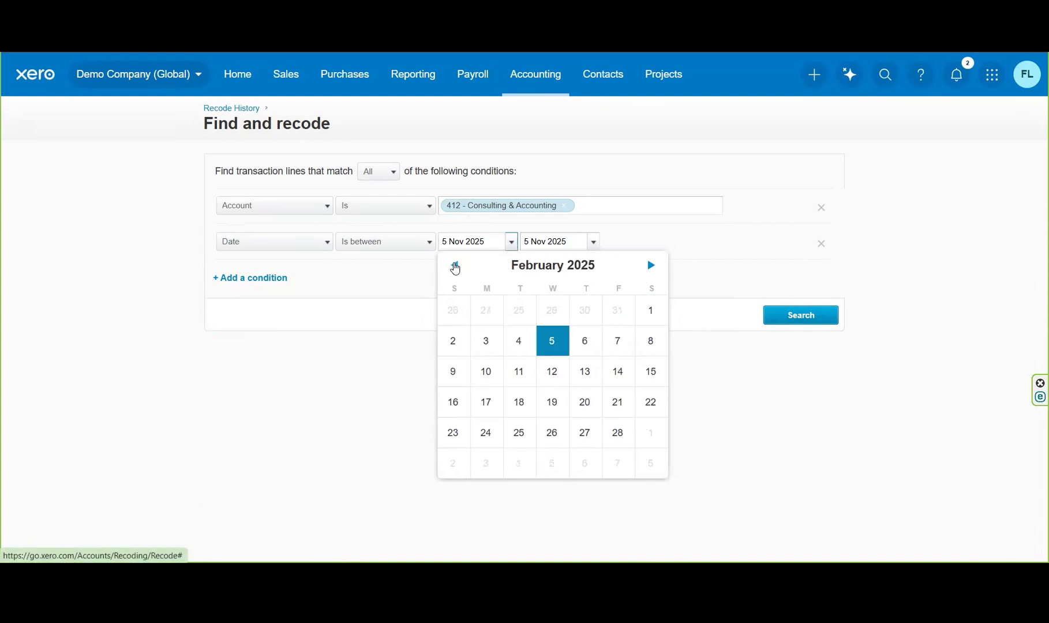
pyautogui.click(455, 266)
pyautogui.click(554, 312)
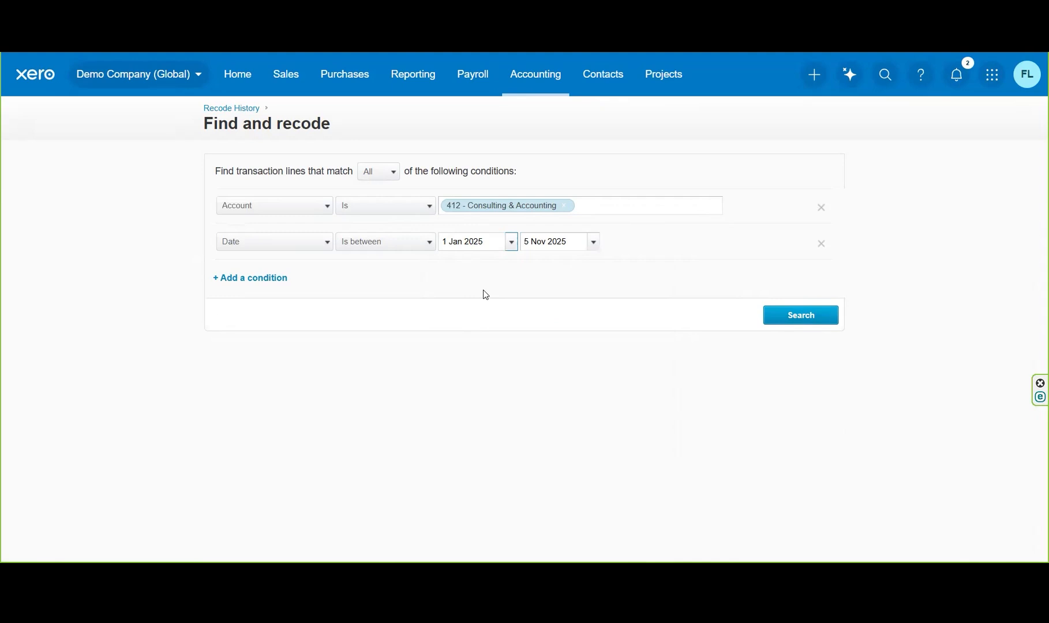
# Add the condition Contact is Xero and run the search for matching transaction lines.
pyautogui.click(258, 283)
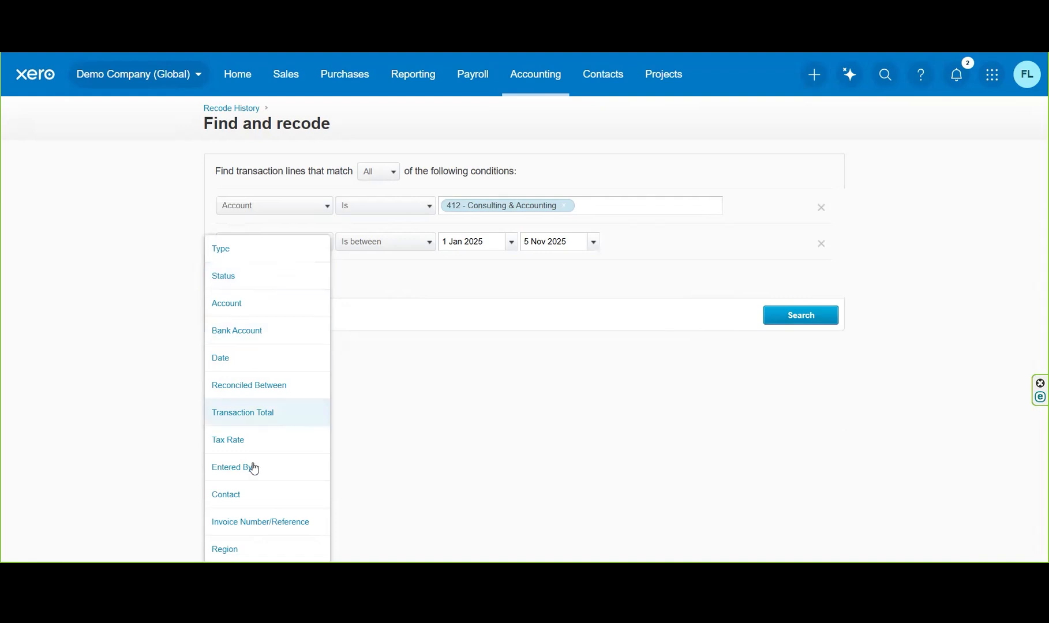
pyautogui.click(256, 496)
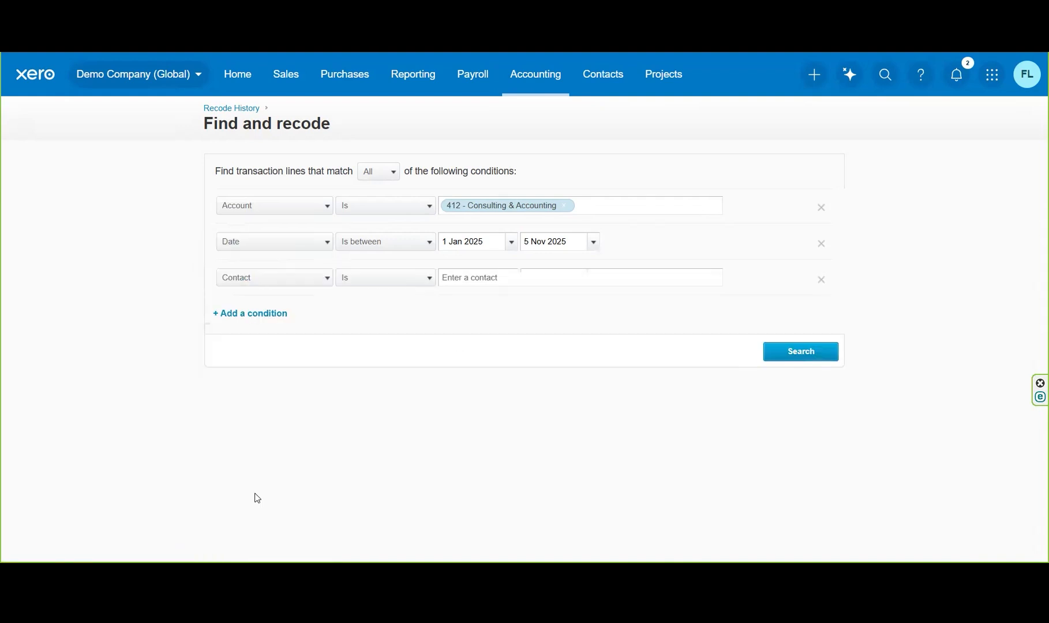
pyautogui.click(491, 281)
pyautogui.write('xer')
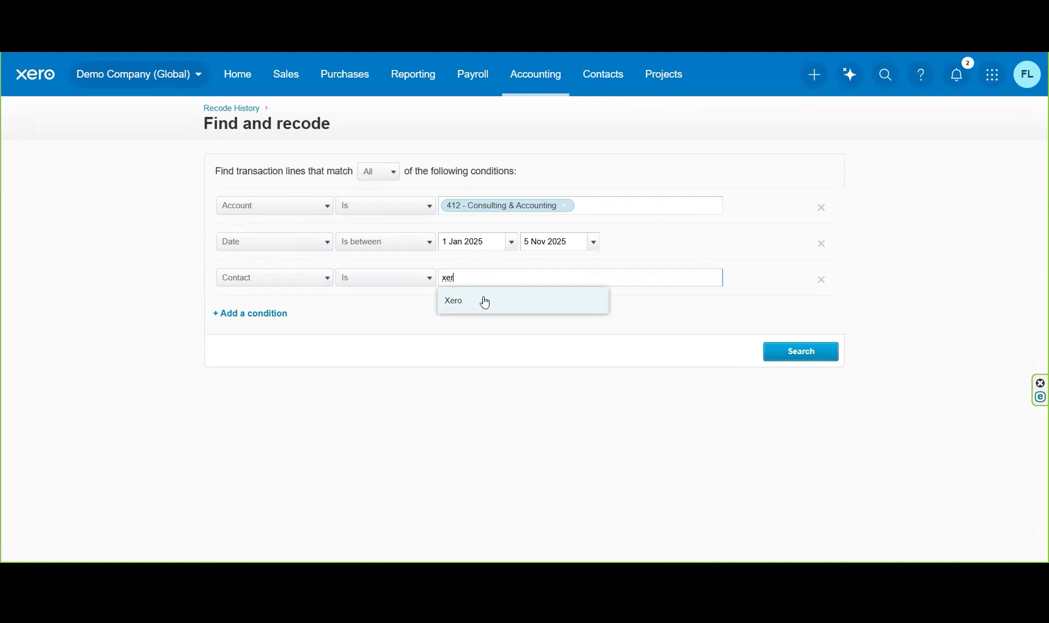
pyautogui.click(485, 300)
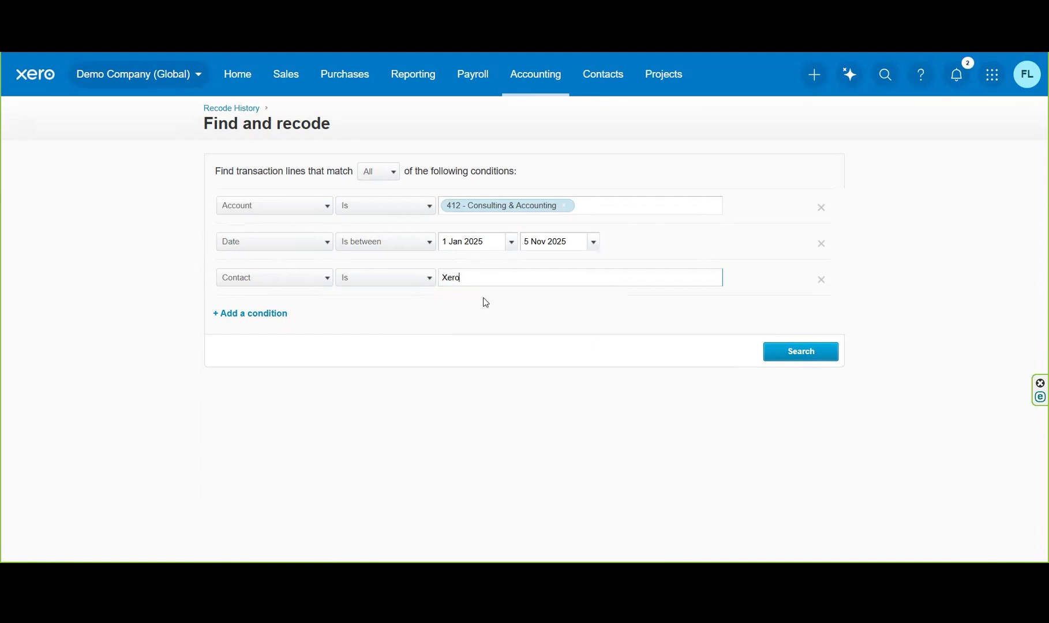
pyautogui.click(794, 358)
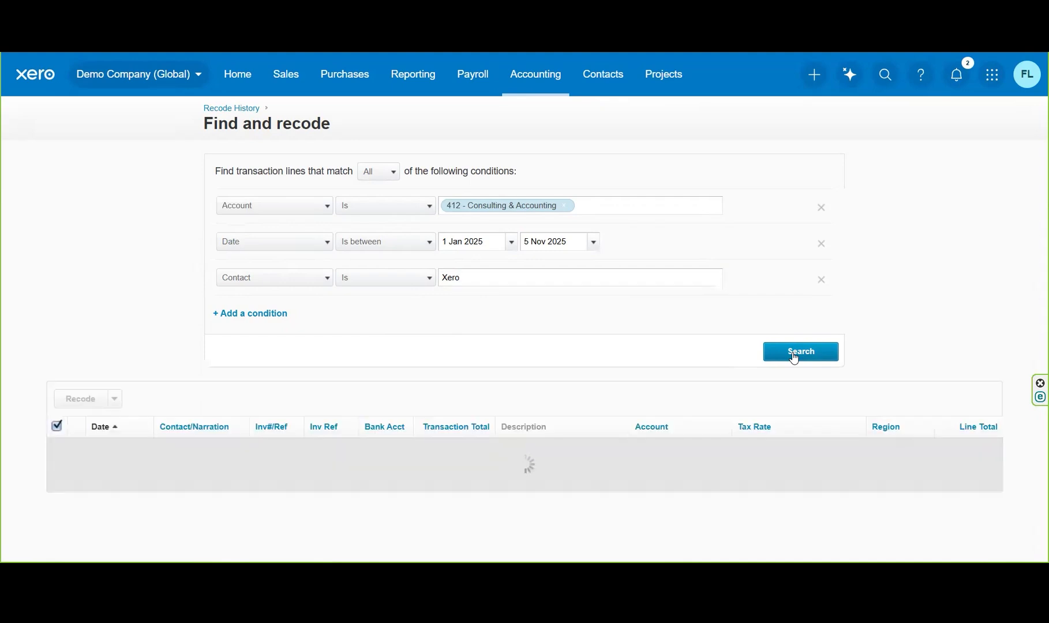
# Select all the Xero monthly subscription lines found and start recoding their source transactions.
pyautogui.moveTo(1043, 199); pyautogui.dragTo(1035, 289)
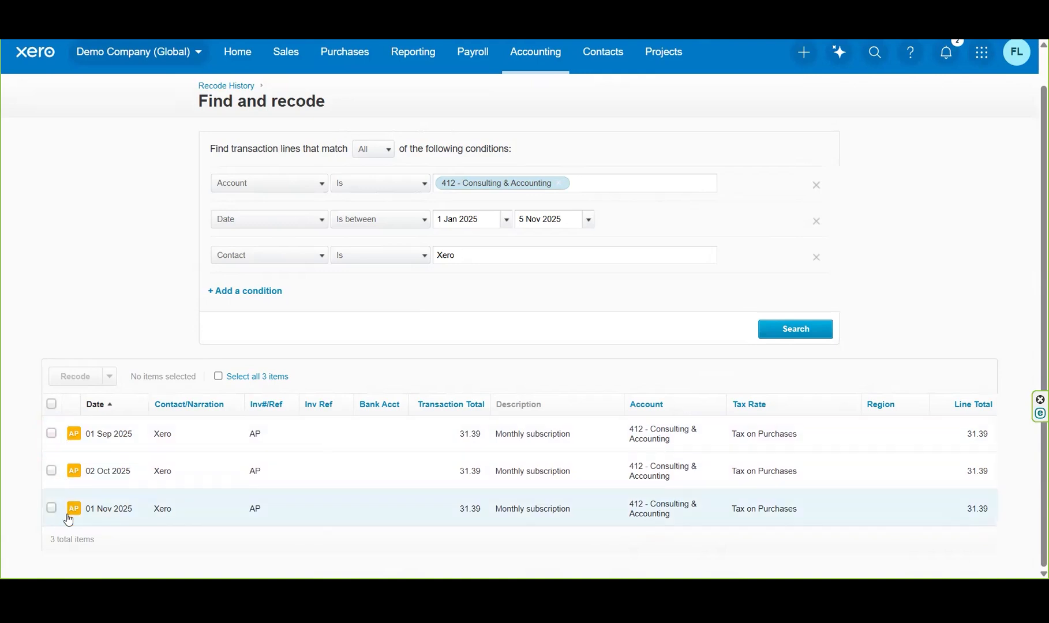
pyautogui.click(52, 404)
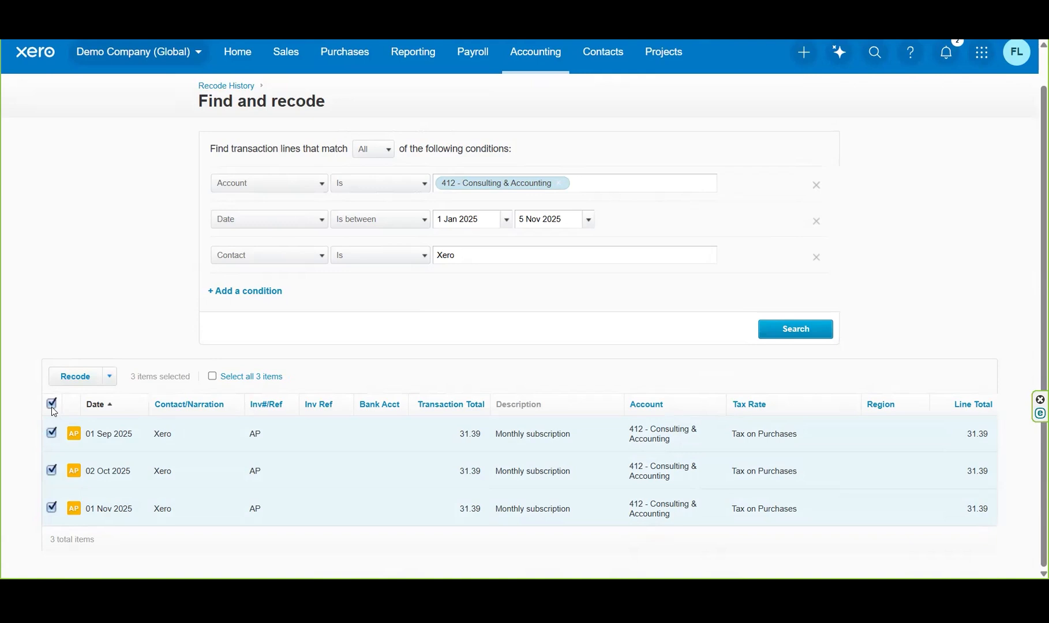
pyautogui.click(109, 377)
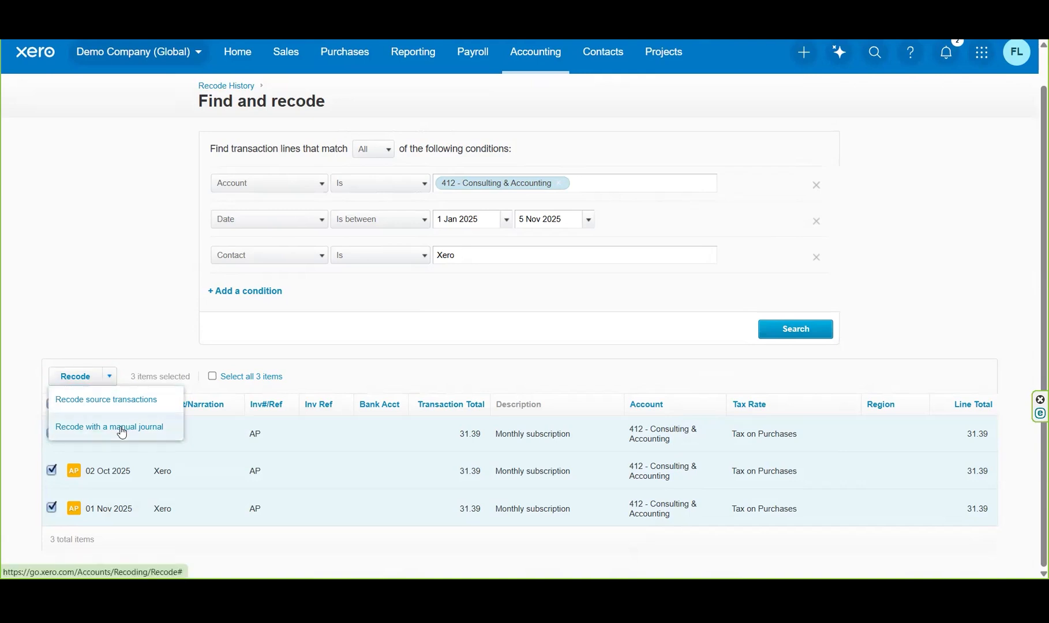
pyautogui.click(139, 401)
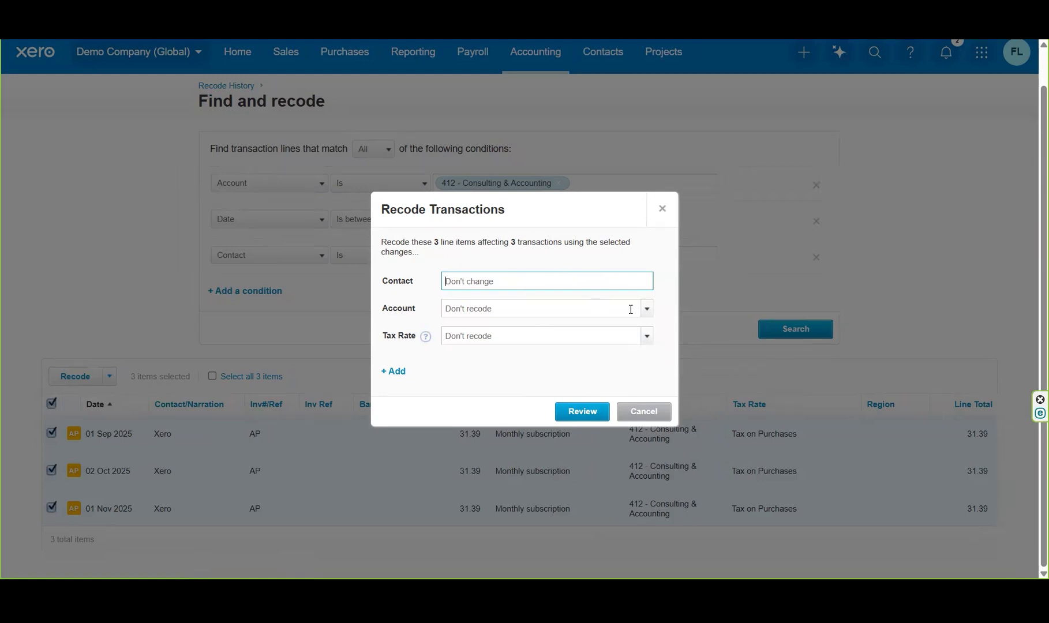
# Set the new account to 485 - Subscriptions, review the change and confirm the recode.
pyautogui.click(634, 308)
pyautogui.write('subs')
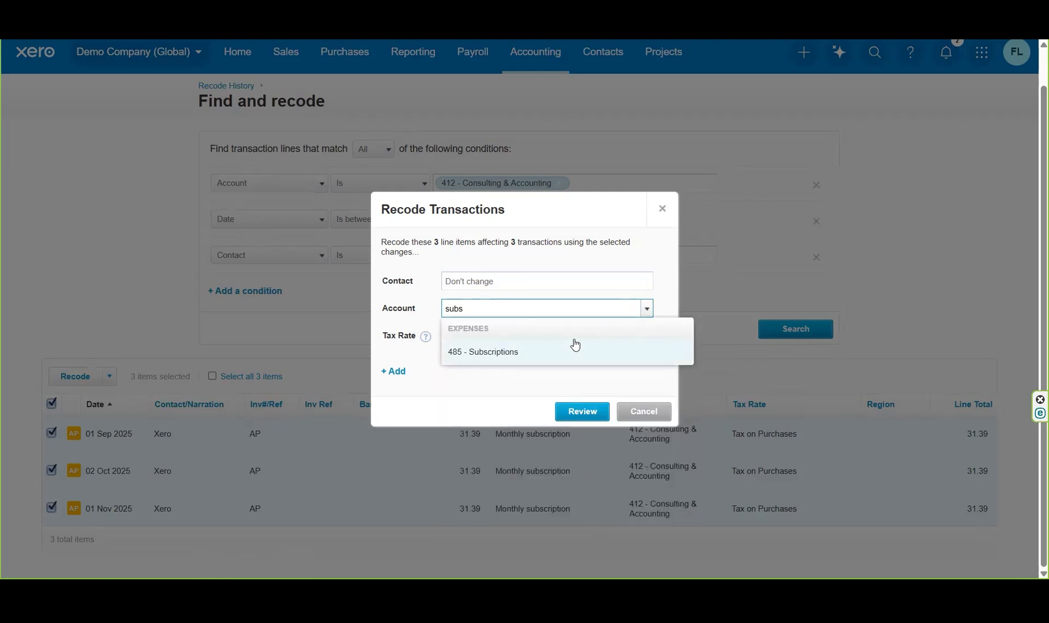
pyautogui.click(526, 354)
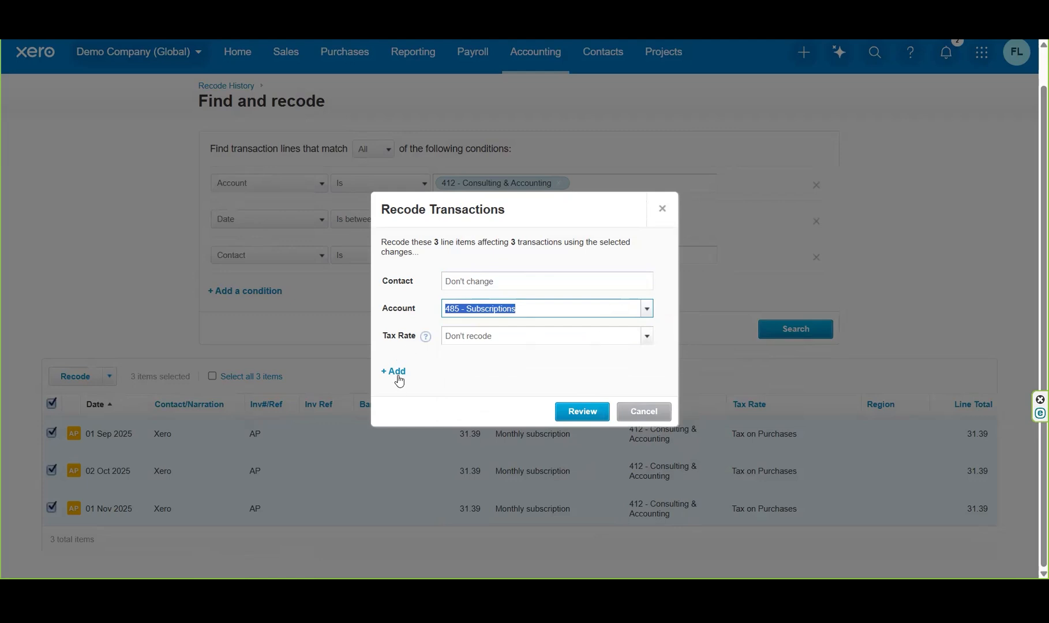
pyautogui.click(582, 411)
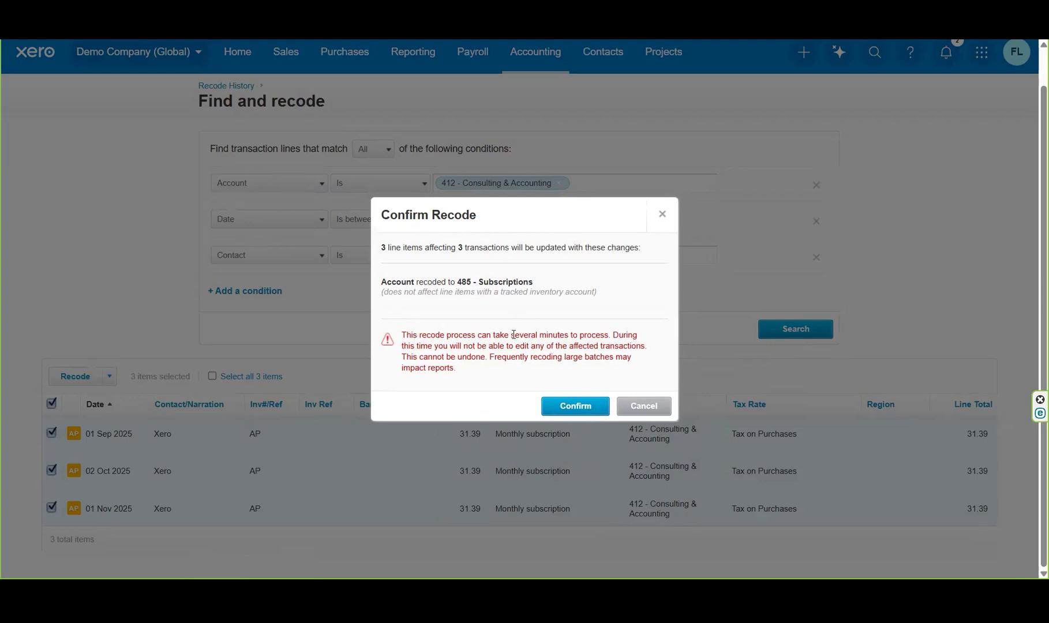
pyautogui.click(579, 406)
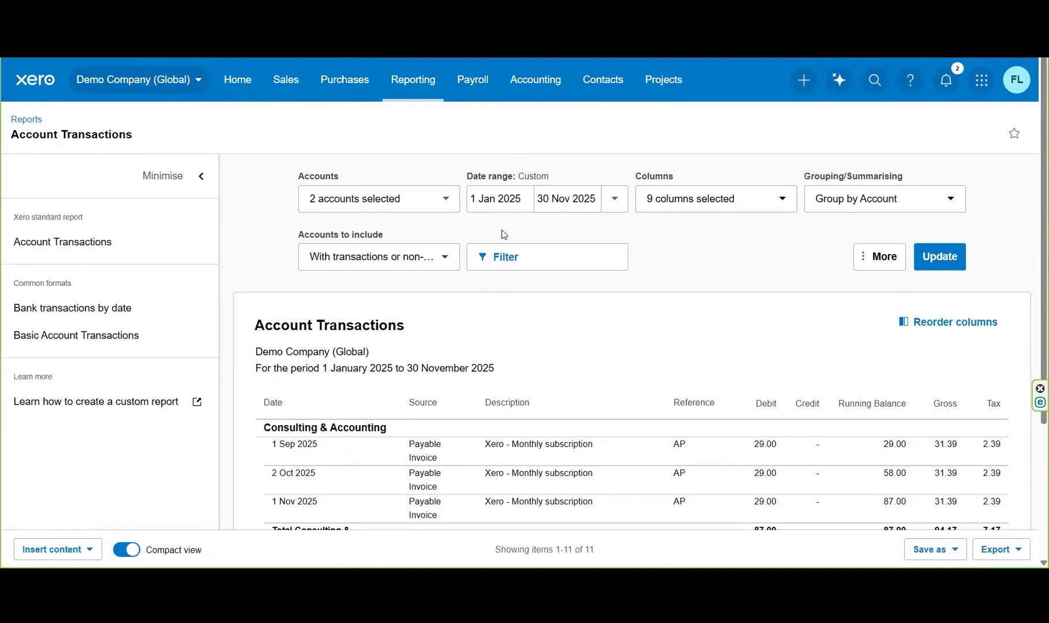
# Replace the accounts selected in the Account Transactions report with 412 - Consulting & Accounting.
pyautogui.moveTo(1042, 148); pyautogui.dragTo(1042, 294)
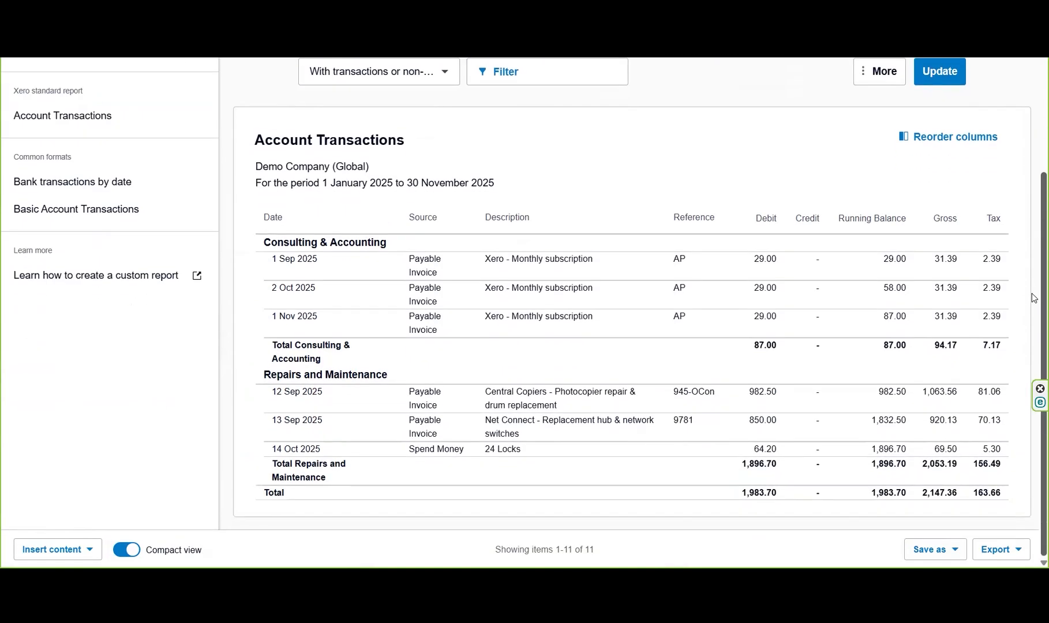
pyautogui.scroll(2, 1034, 298)
pyautogui.click(446, 102)
pyautogui.click(337, 140)
pyautogui.click(337, 140)
pyautogui.write('co')
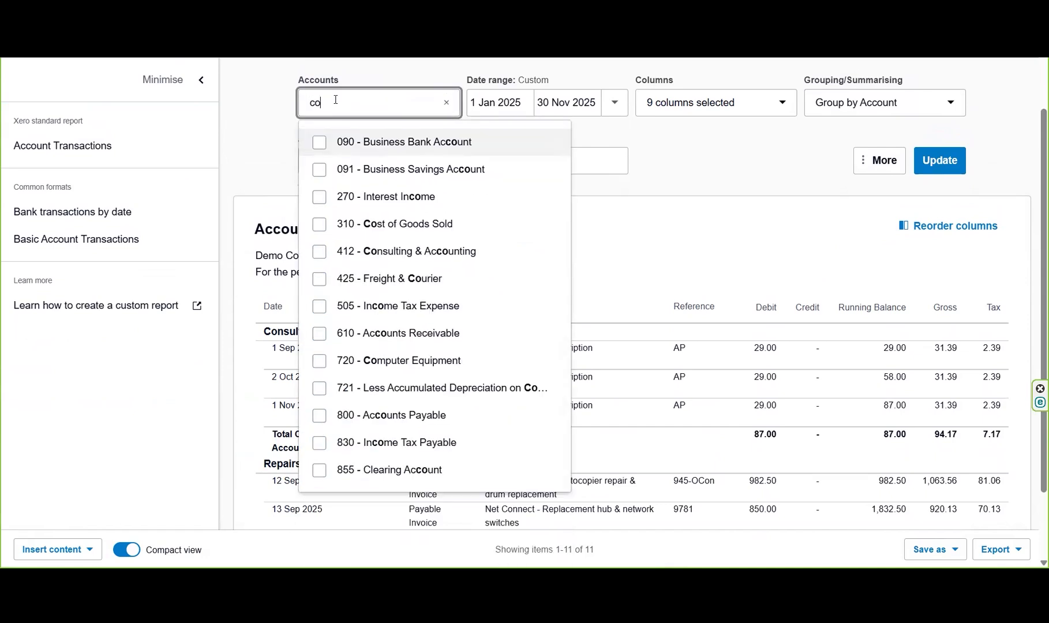
pyautogui.write('ns')
pyautogui.click(328, 133)
pyautogui.press('BackSpace')
pyautogui.press('BackSpace')
pyautogui.press('BackSpace')
pyautogui.press('BackSpace')
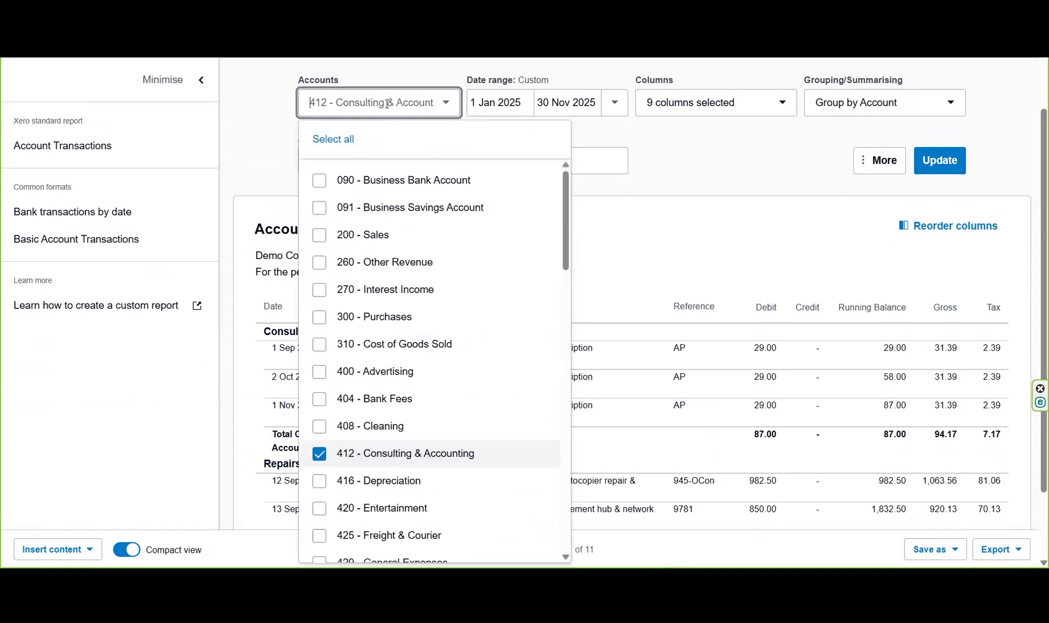
# Add 485 - Subscriptions to the report's selected accounts and update the report.
pyautogui.write('subs')
pyautogui.click(389, 140)
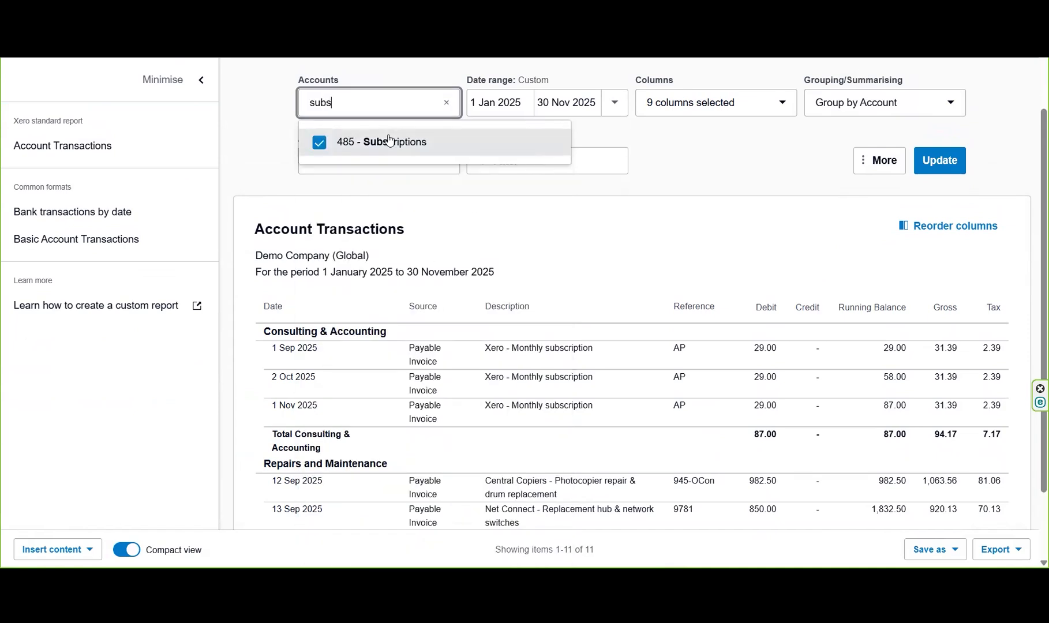
pyautogui.click(726, 162)
pyautogui.click(944, 161)
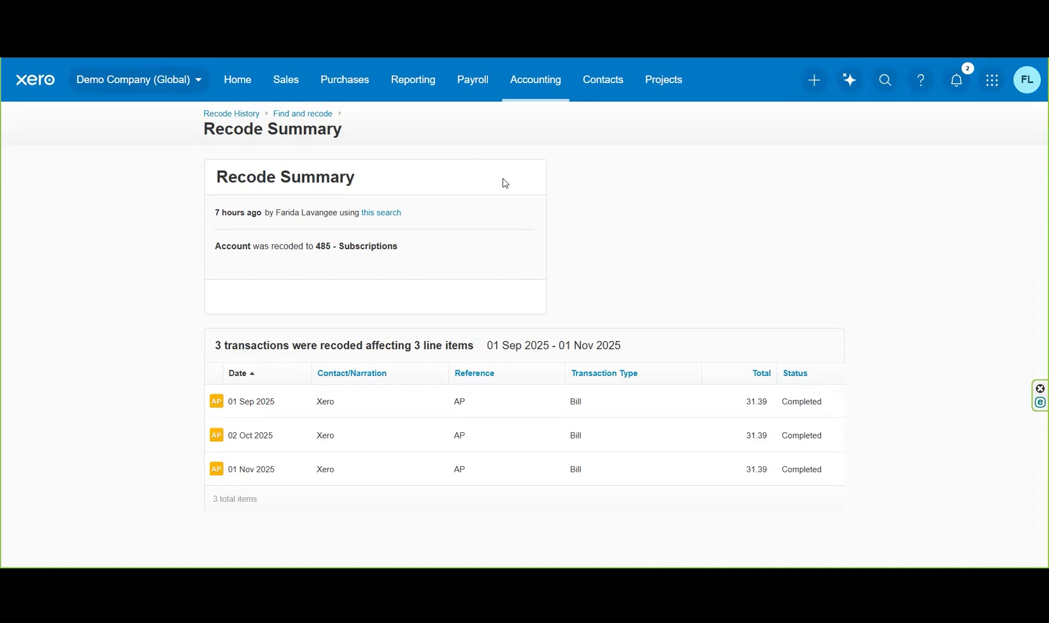
# Return from the Recode Summary to the Recode History to view the recoded transactions entry.
pyautogui.click(236, 116)
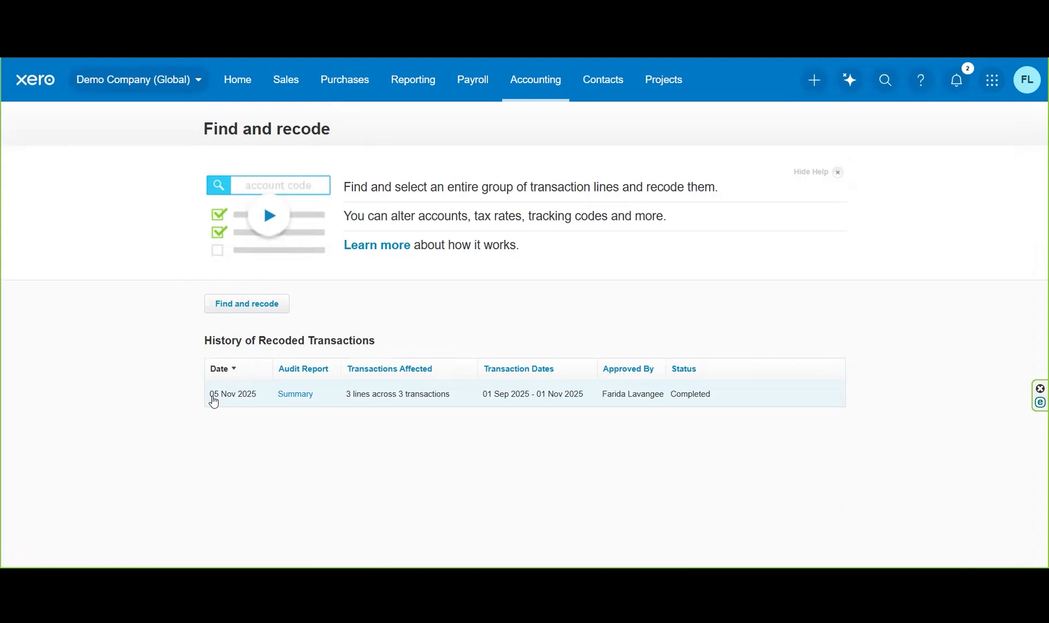